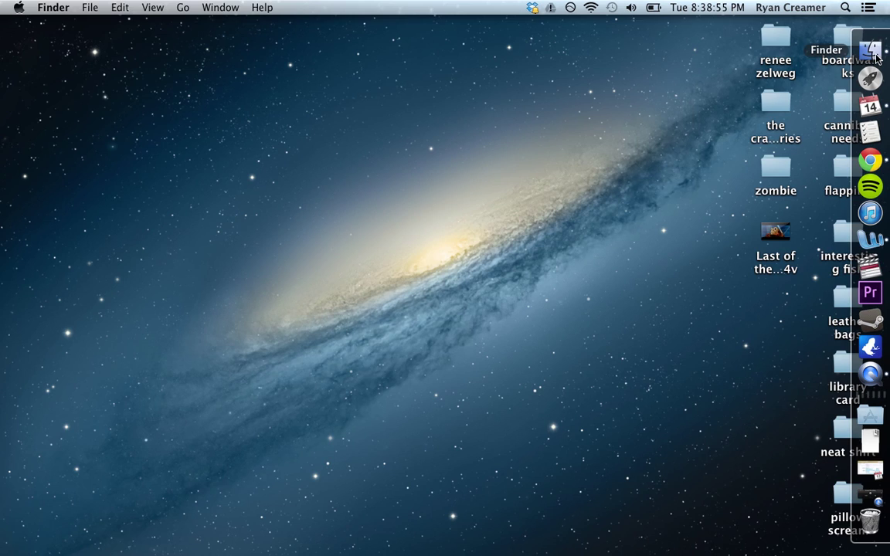
Launch iPhoto from the Applications folder in a Finder window.
click(871, 52)
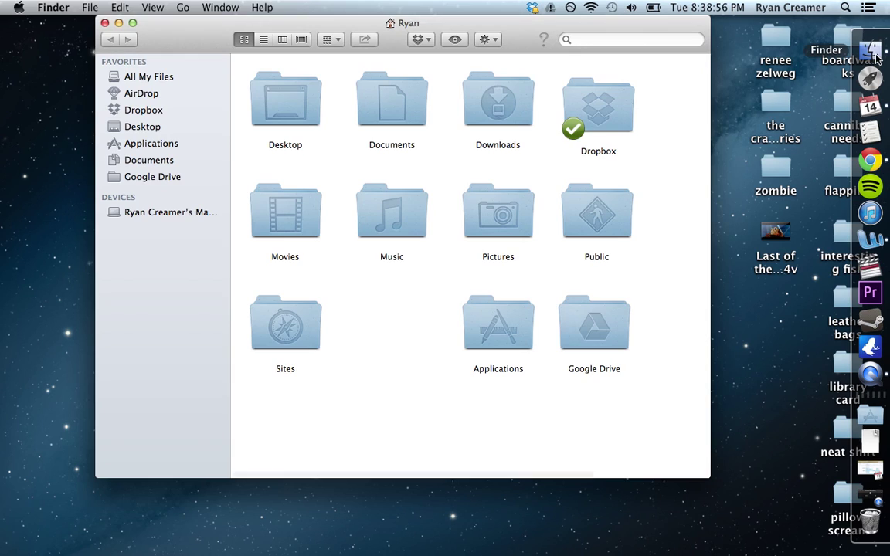
click(158, 143)
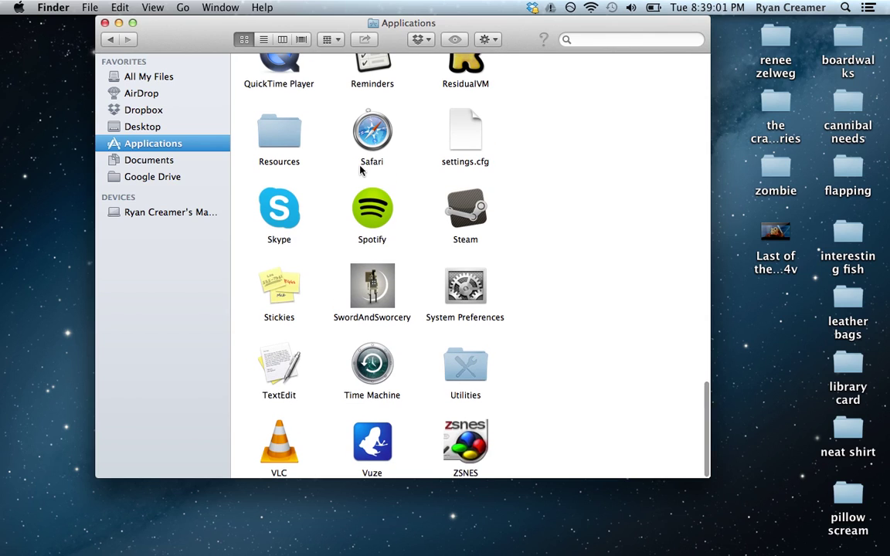
scroll(361, 169, up, 5)
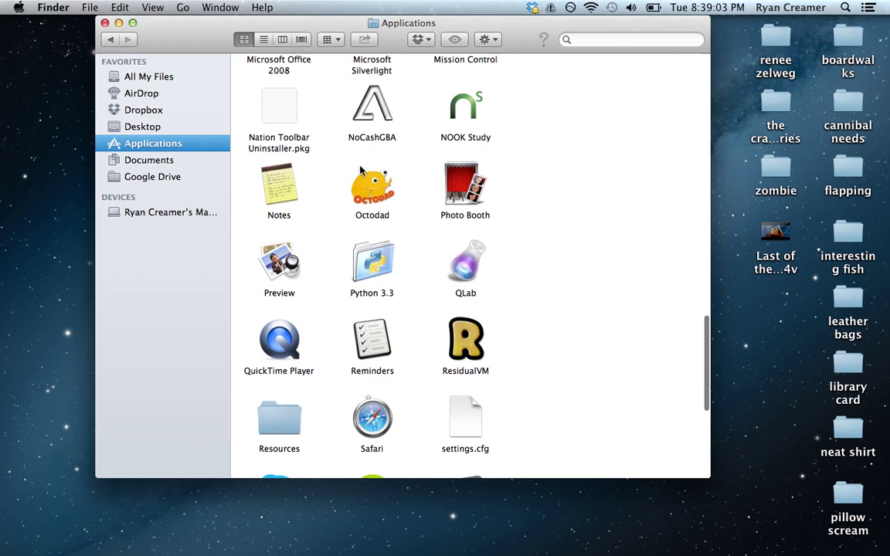
scroll(364, 174, up, 5)
scroll(368, 183, up, 5)
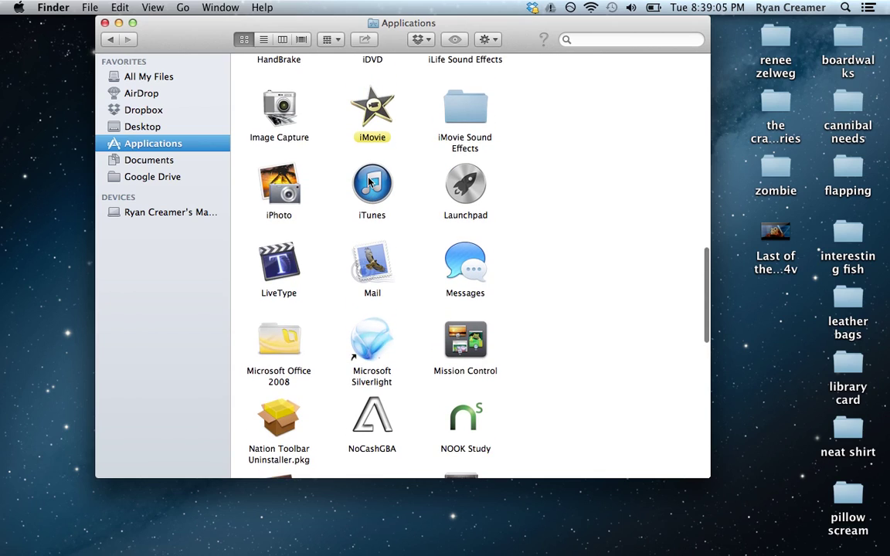
double_click(287, 195)
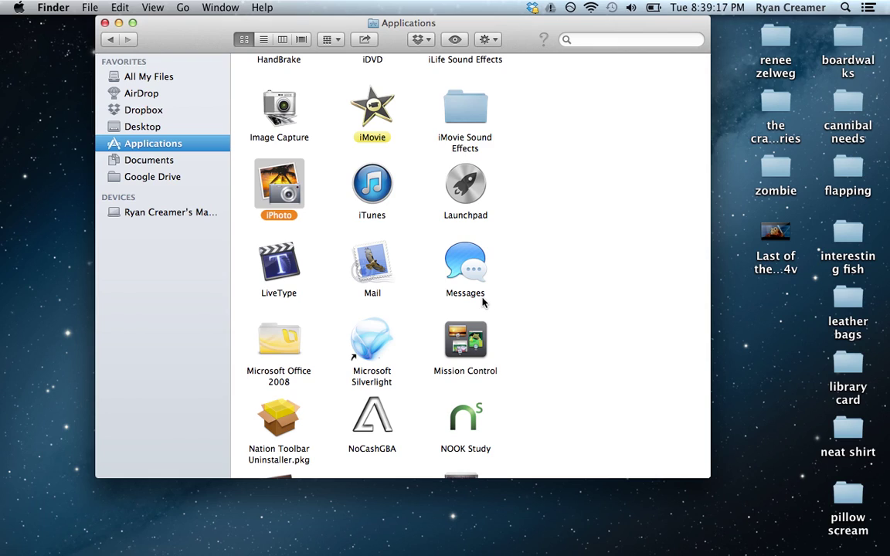
Minimize Finder, then maximize and shrink the iPhoto window so desktop icons show.
click(118, 23)
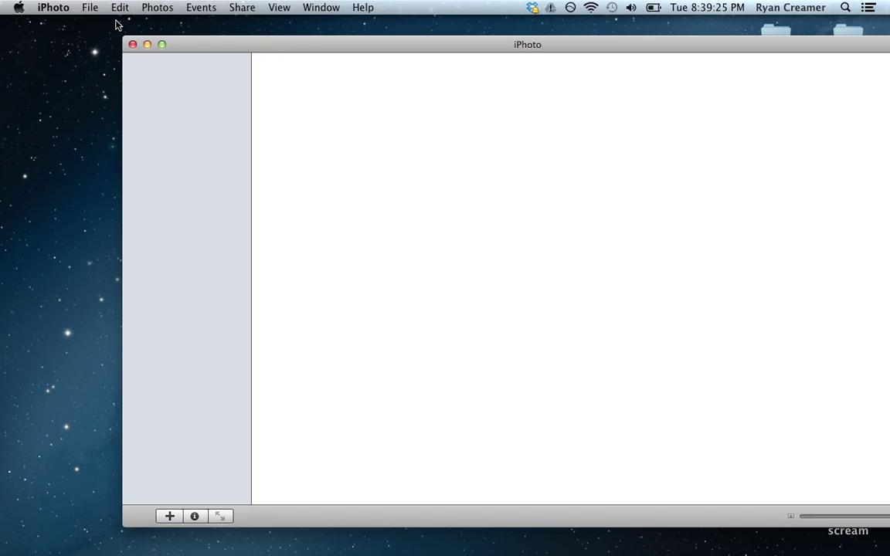
click(161, 44)
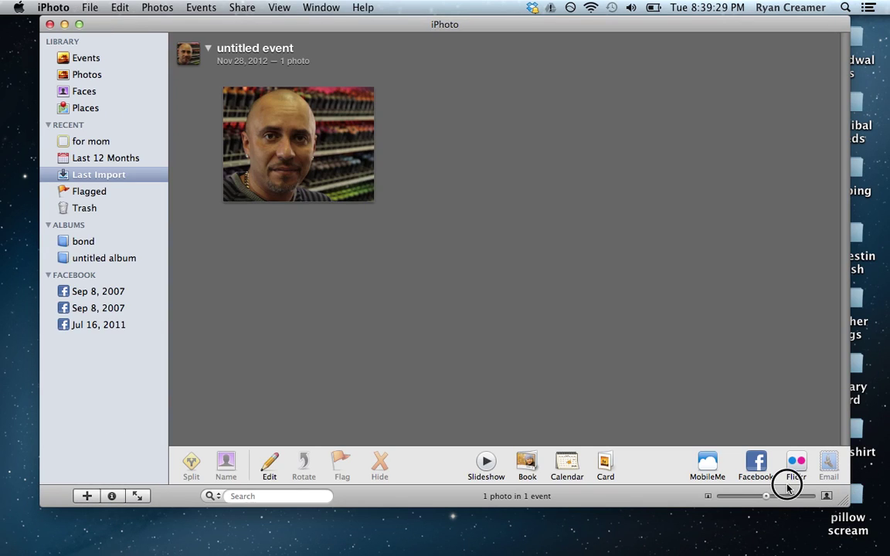
drag(842, 502, 731, 460)
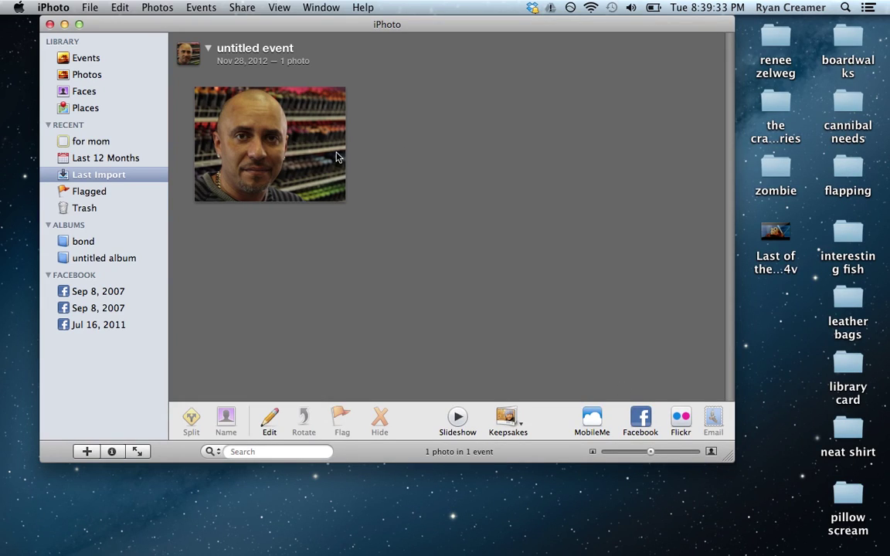
Open the single imported photo at full size and flag it.
click(271, 162)
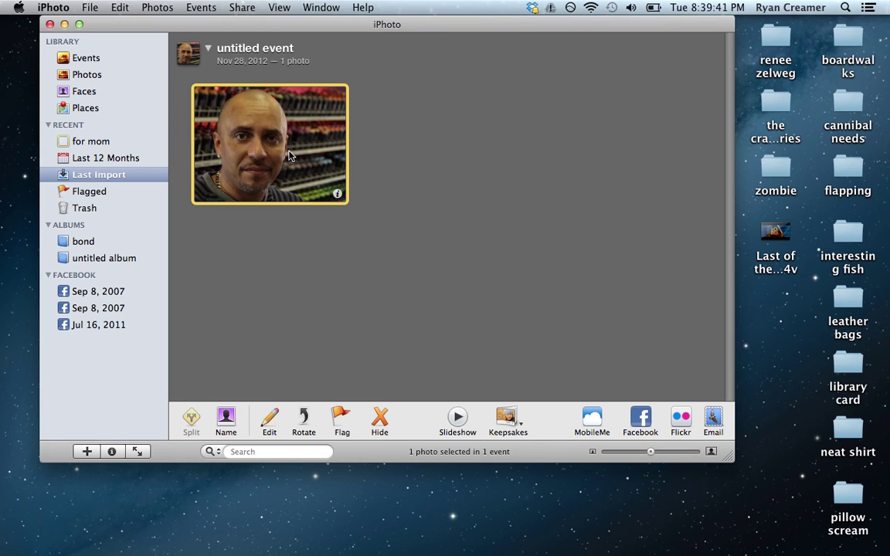
double_click(290, 155)
double_click(290, 155)
double_click(289, 155)
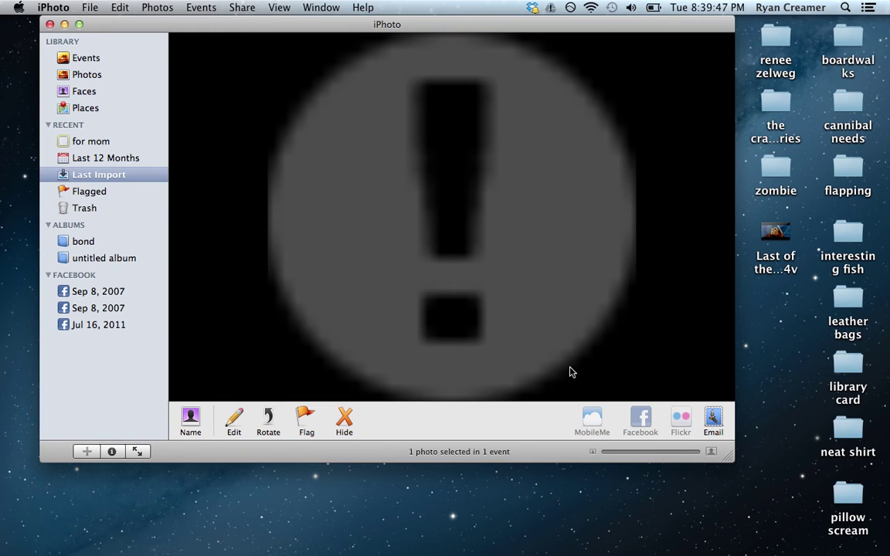
double_click(348, 275)
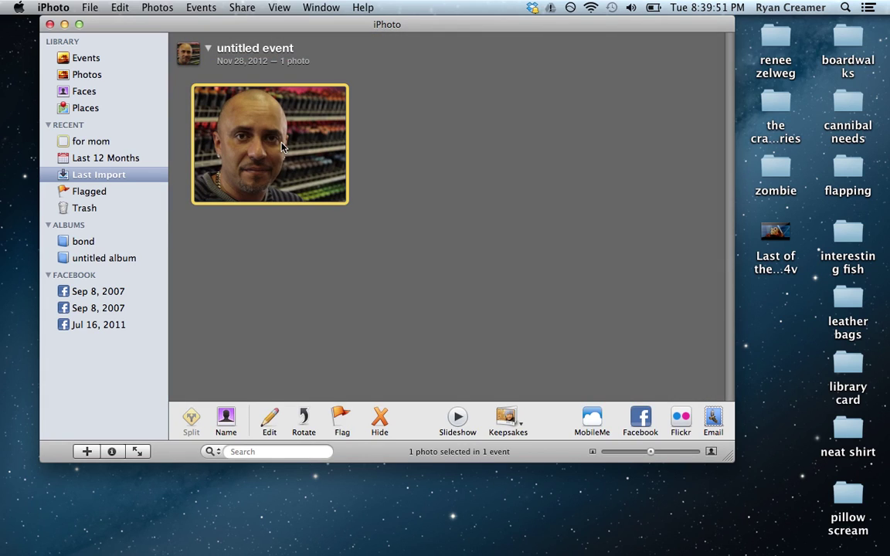
double_click(248, 109)
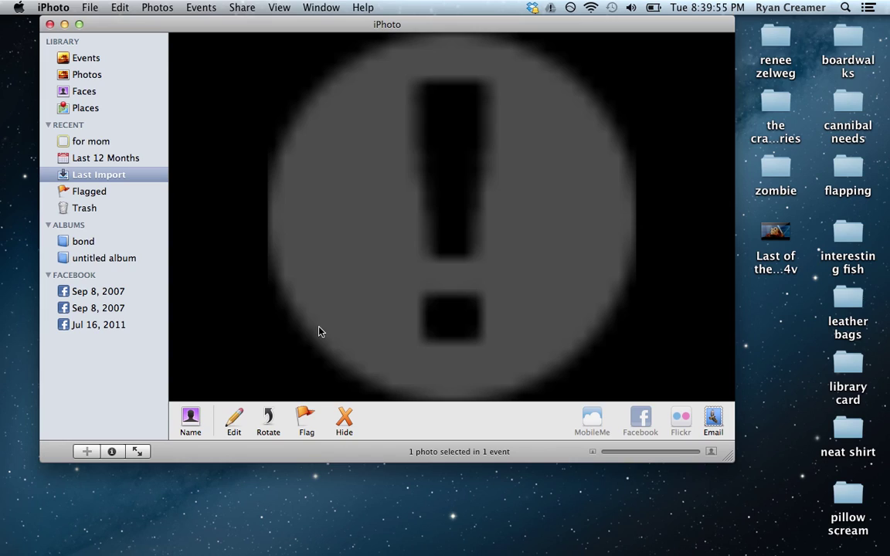
click(309, 419)
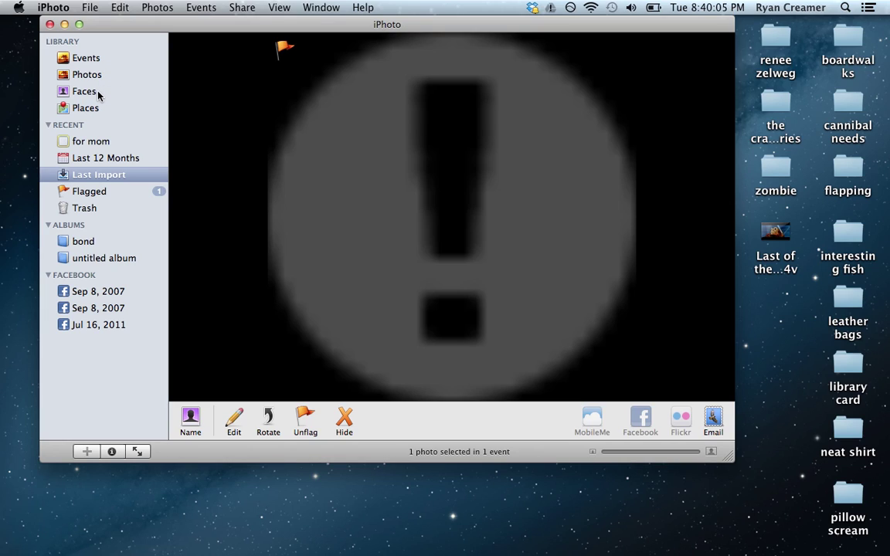
Open the Faces corkboard from the Library sidebar.
click(98, 93)
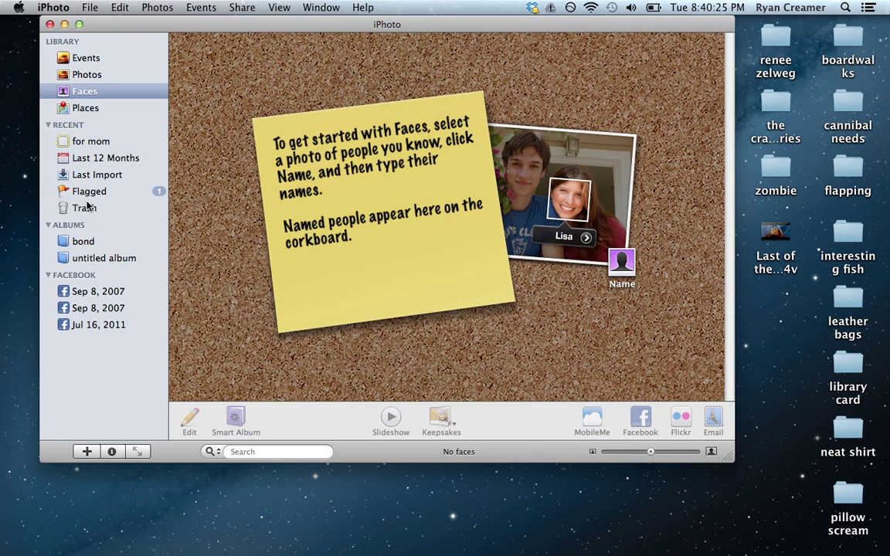
Browse the Photos library, preview the chair photo, then open the flagged portrait full size.
click(83, 75)
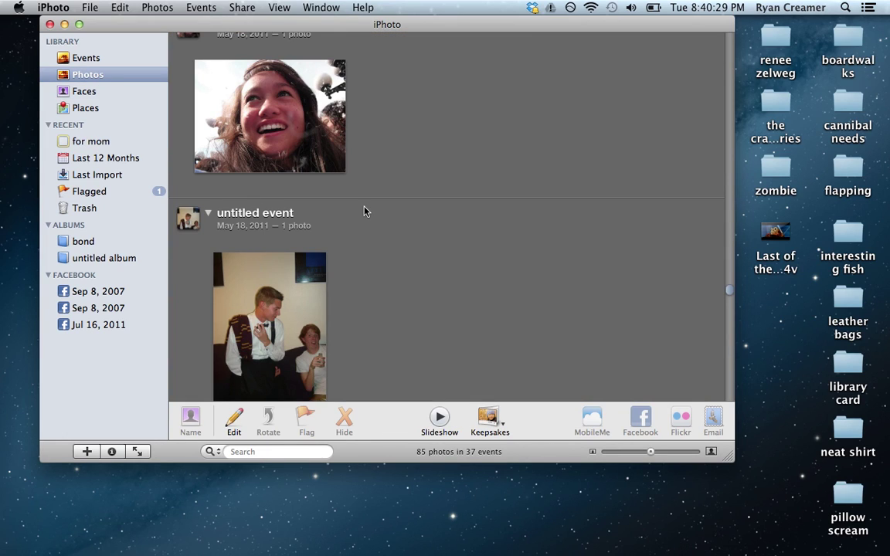
scroll(364, 210, down, 10)
scroll(371, 159, down, 5)
scroll(371, 160, down, 5)
scroll(371, 159, down, 5)
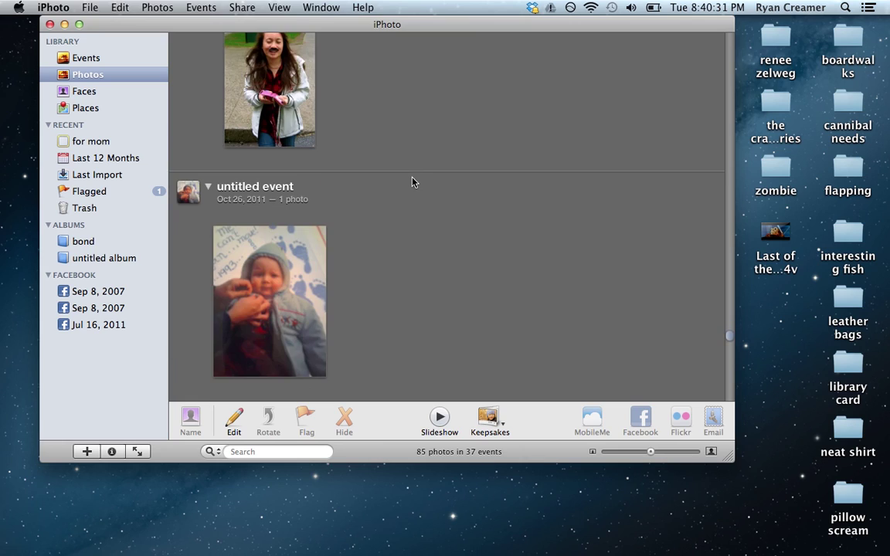
scroll(371, 159, down, 5)
scroll(414, 182, down, 5)
scroll(413, 181, down, 5)
scroll(413, 182, down, 3)
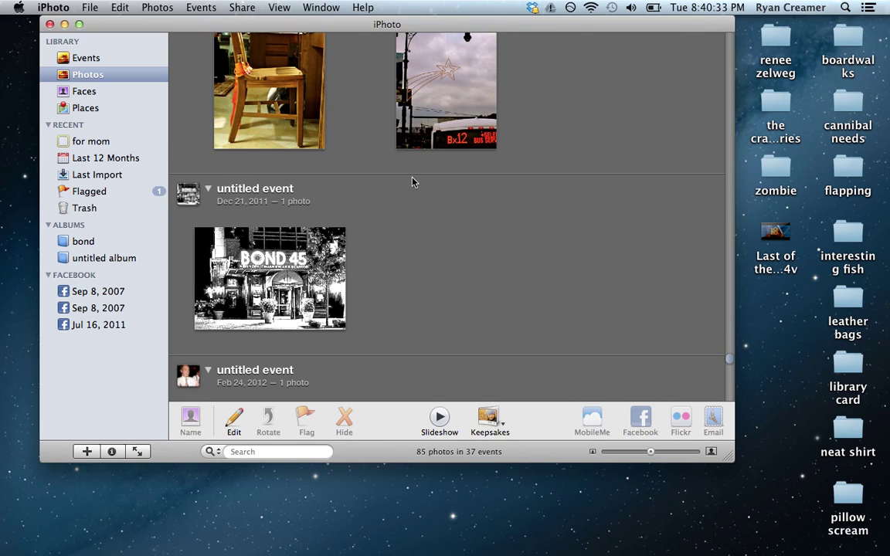
scroll(413, 182, down, 3)
scroll(414, 182, up, 5)
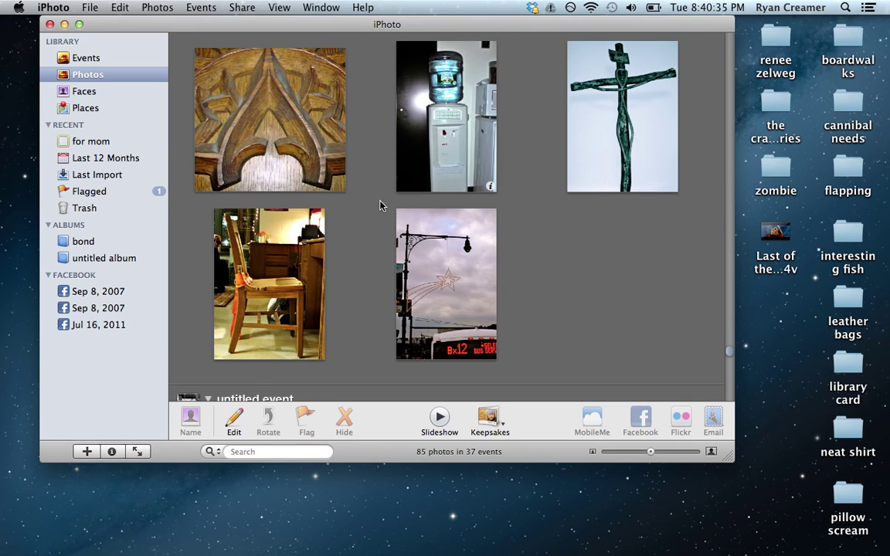
click(292, 257)
double_click(292, 257)
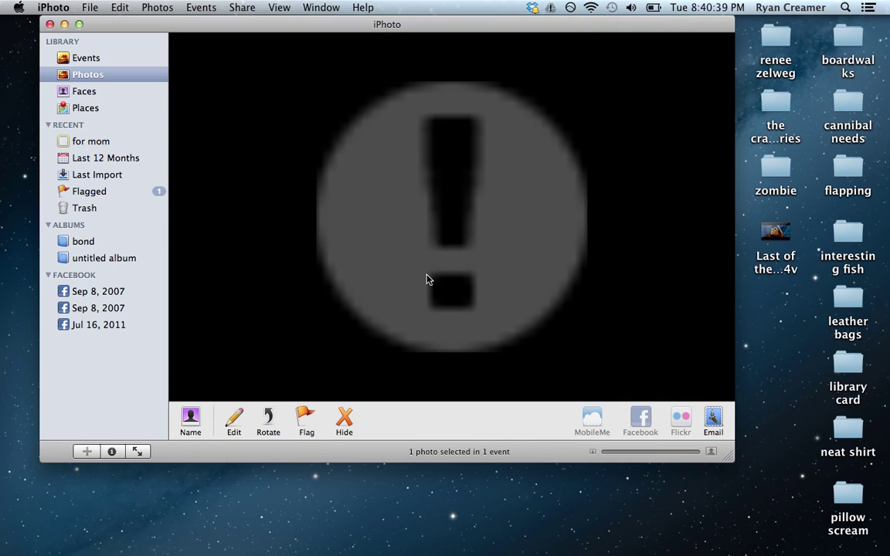
double_click(362, 188)
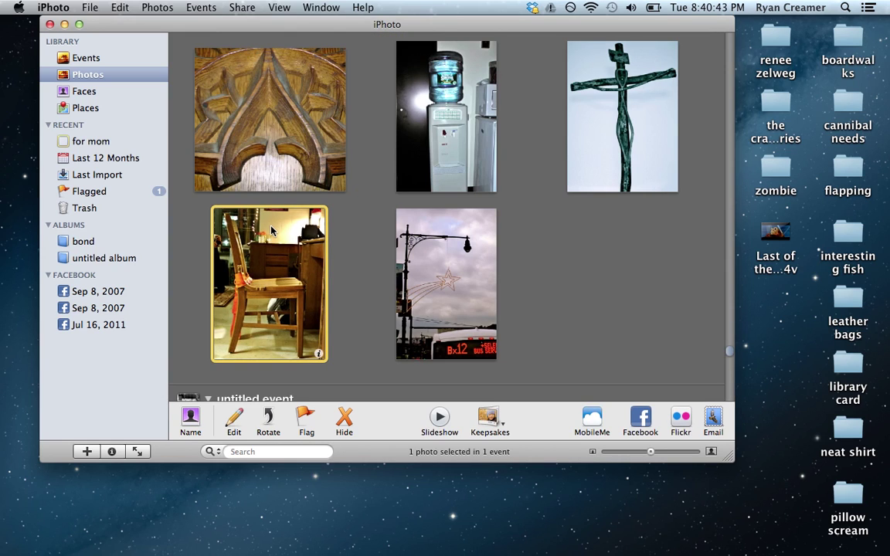
scroll(271, 231, down, 5)
scroll(271, 230, down, 5)
scroll(349, 199, down, 8)
scroll(349, 199, down, 5)
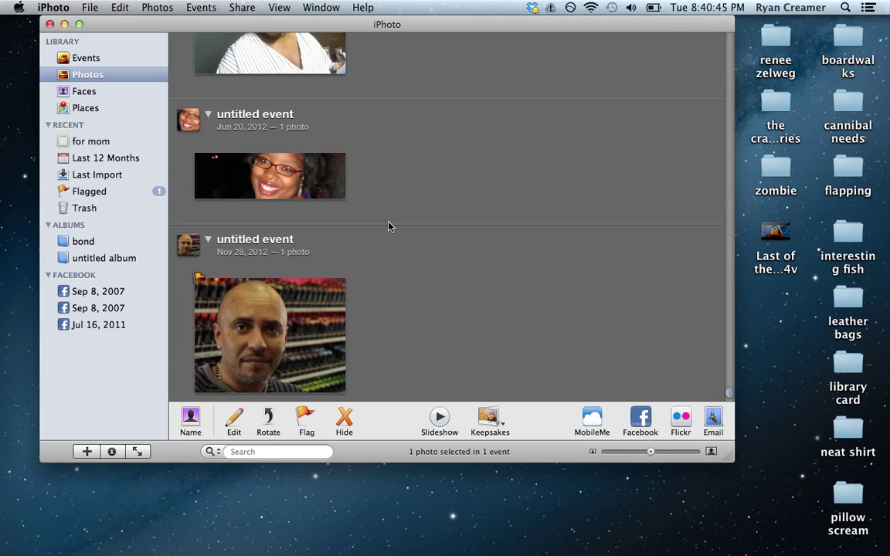
click(299, 341)
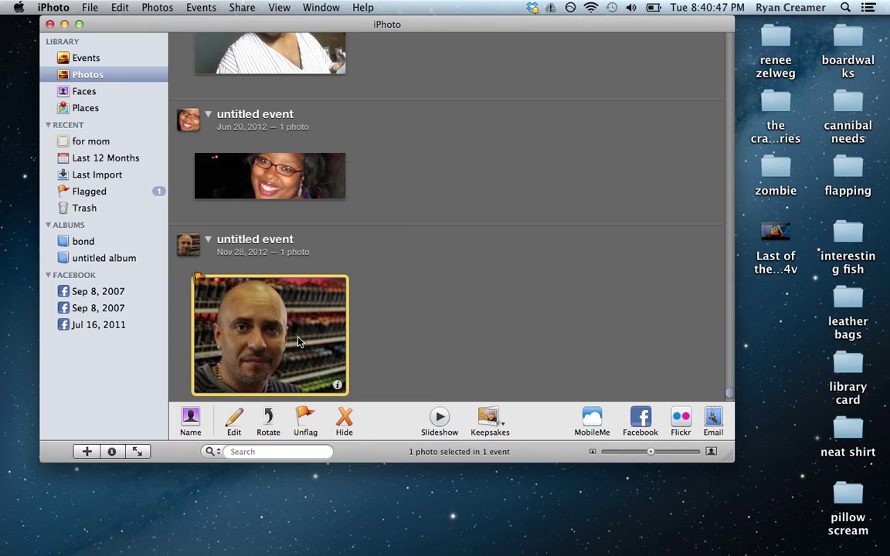
double_click(299, 341)
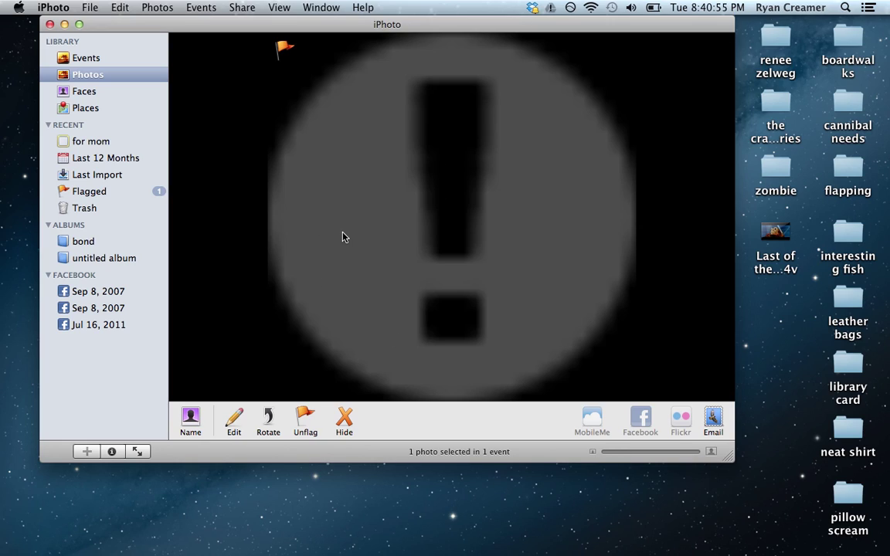
Quit iPhoto from the iPhoto menu.
click(53, 7)
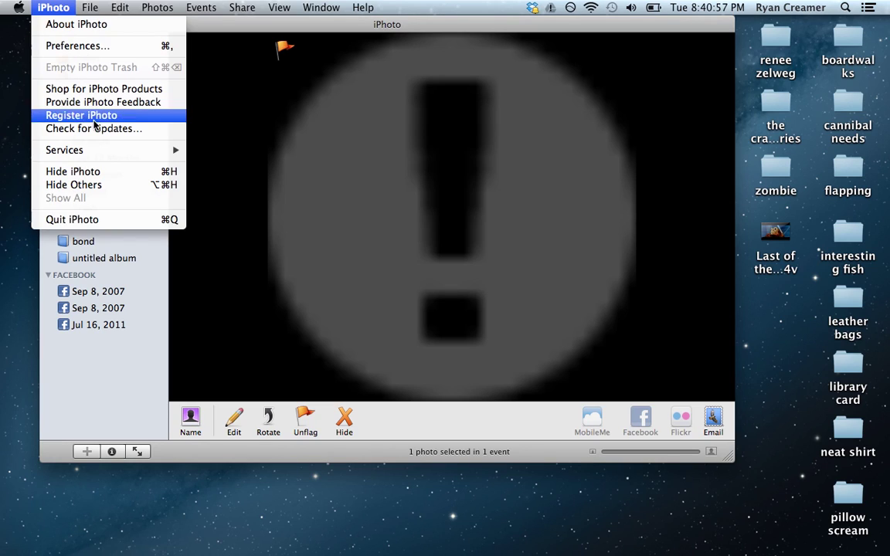
click(100, 222)
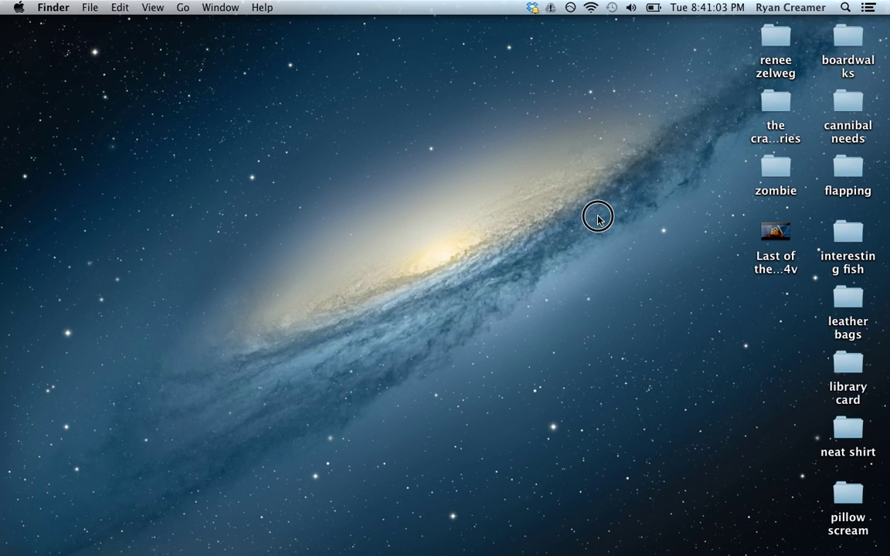
drag(599, 221, 473, 147)
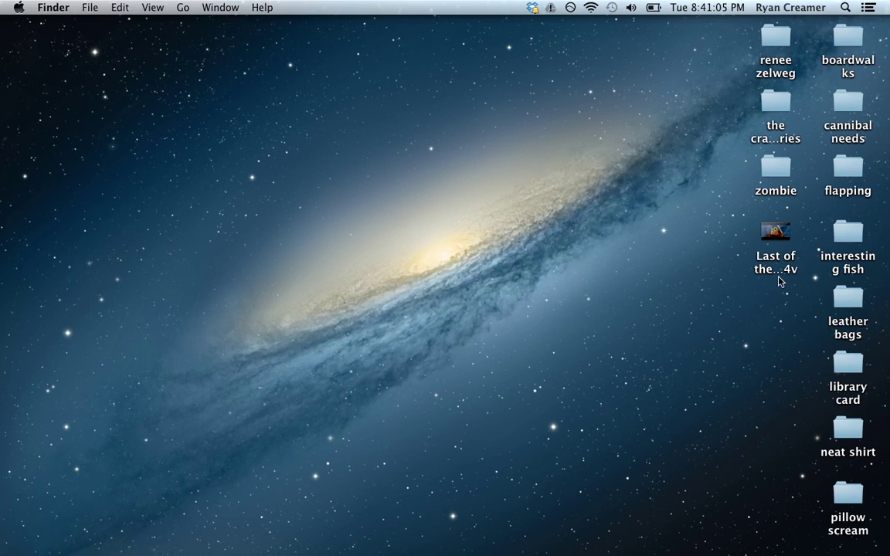